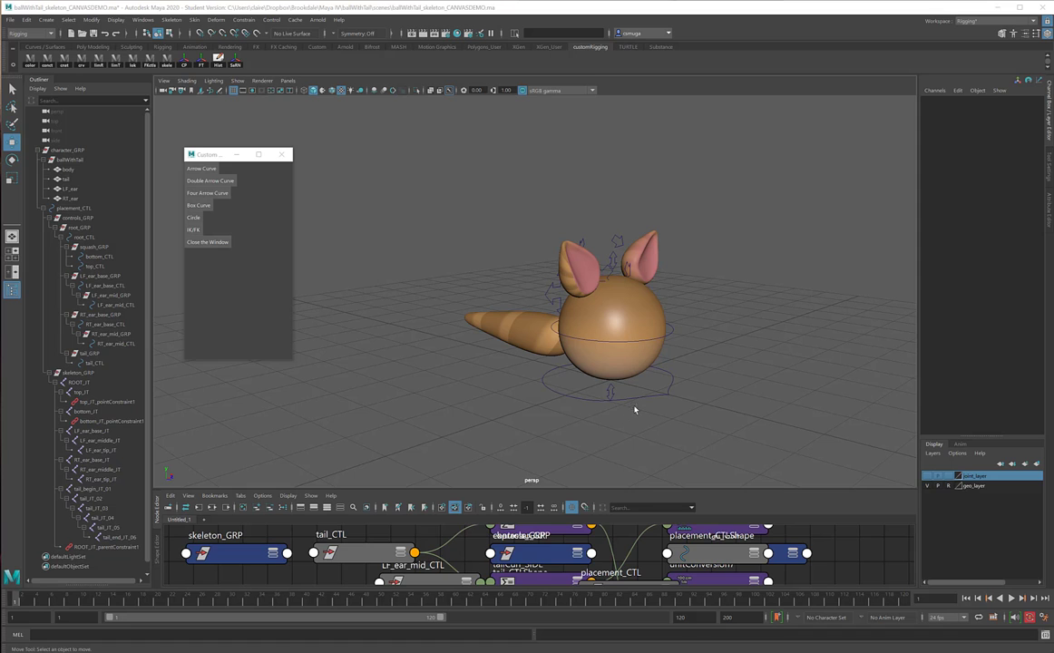
# Orbit the view to face the ball-with-ears character from the front and dolly in slightly
pyautogui.keyDown('alt'); pyautogui.moveTo(685, 369); pyautogui.dragTo(675, 331); pyautogui.keyUp('alt')
pyautogui.keyDown('alt'); pyautogui.moveTo(554, 304); pyautogui.dragTo(591, 305, button='right'); pyautogui.keyUp('alt')
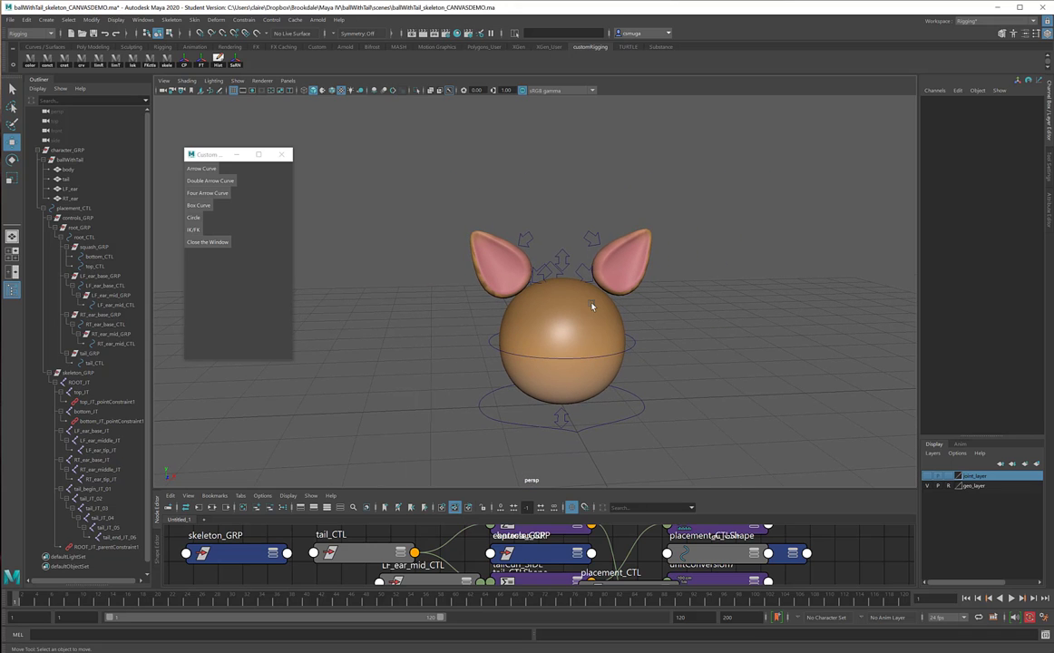
# Select LF_ear_mid_CTL and show its shape's Object Display > Drawing Overrides in the Attribute Editor
pyautogui.click(591, 251)
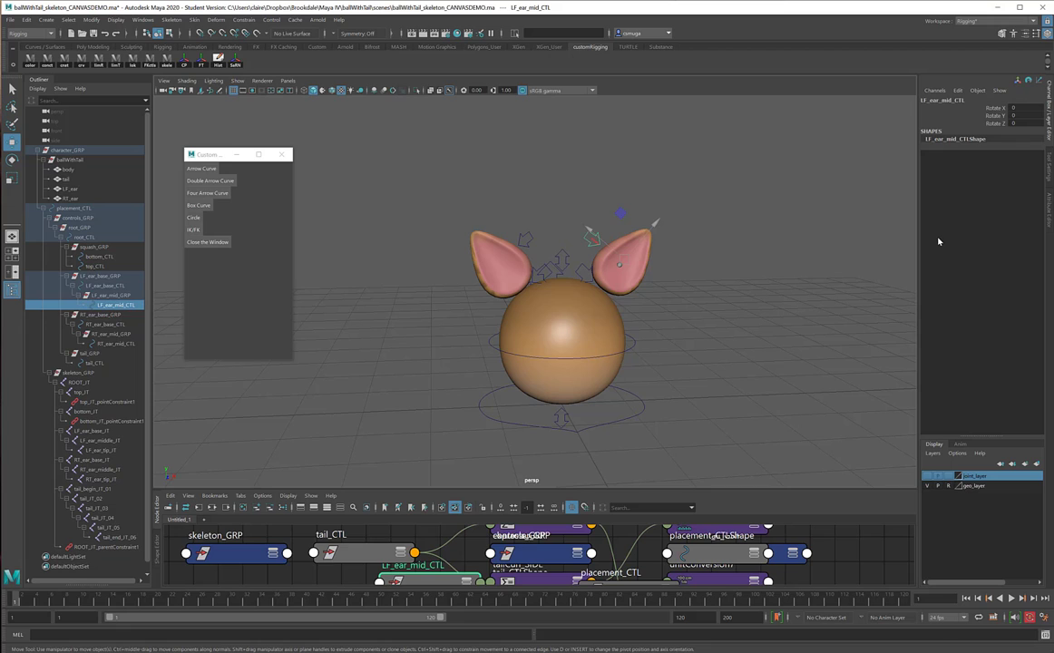
pyautogui.click(1050, 214)
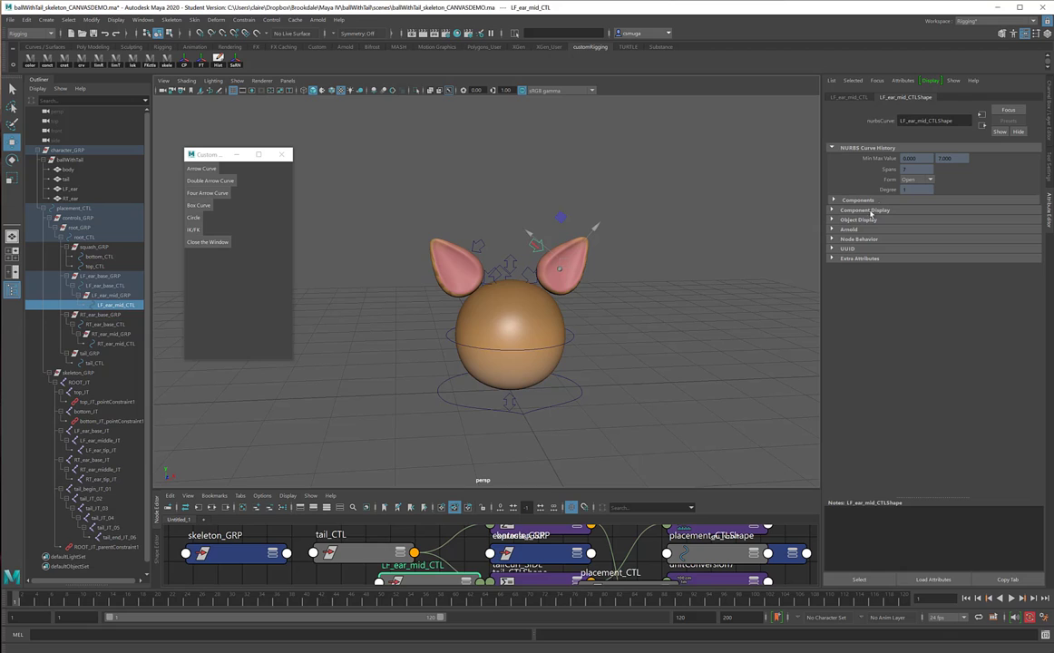
pyautogui.click(831, 220)
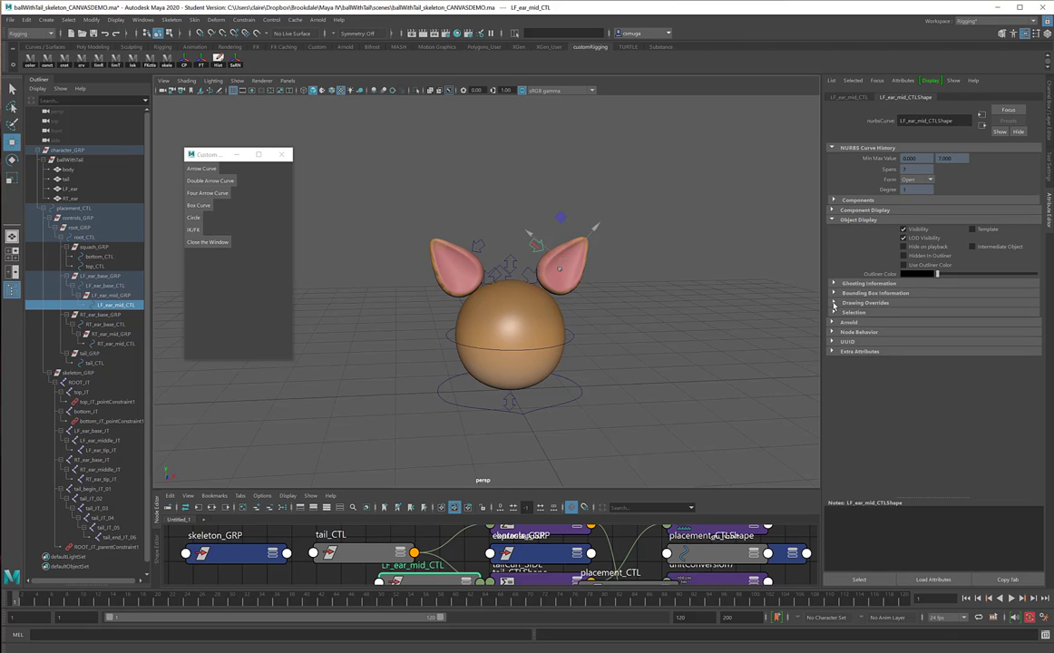
pyautogui.click(834, 303)
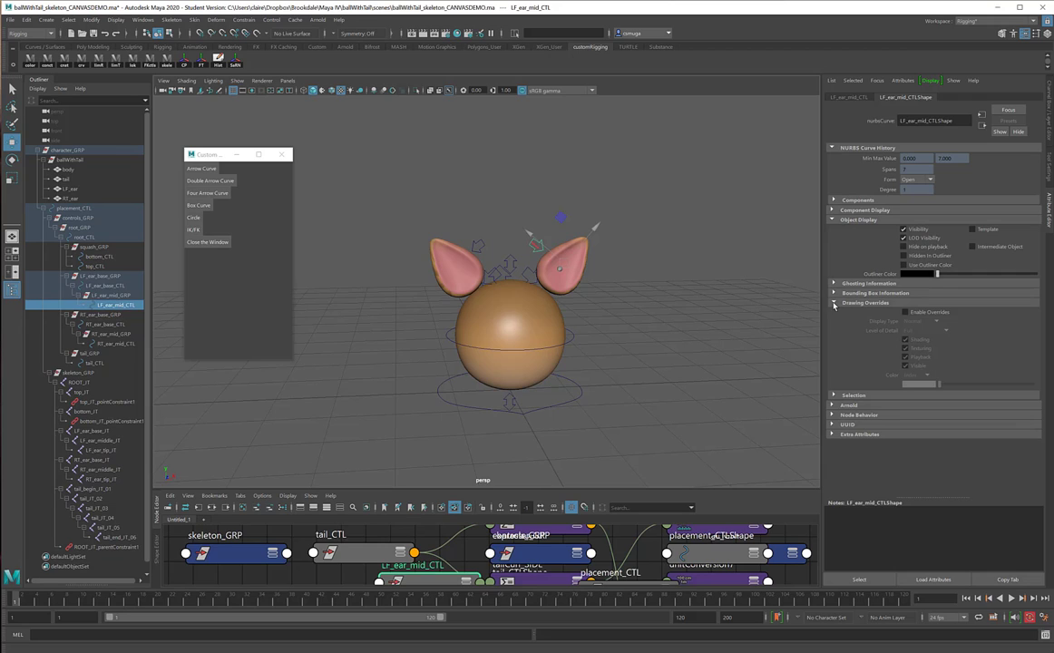
# Enable drawing overrides on LF_ear_mid_CTLShape, keep Index colour mode, and set the colour to blue
pyautogui.click(904, 312)
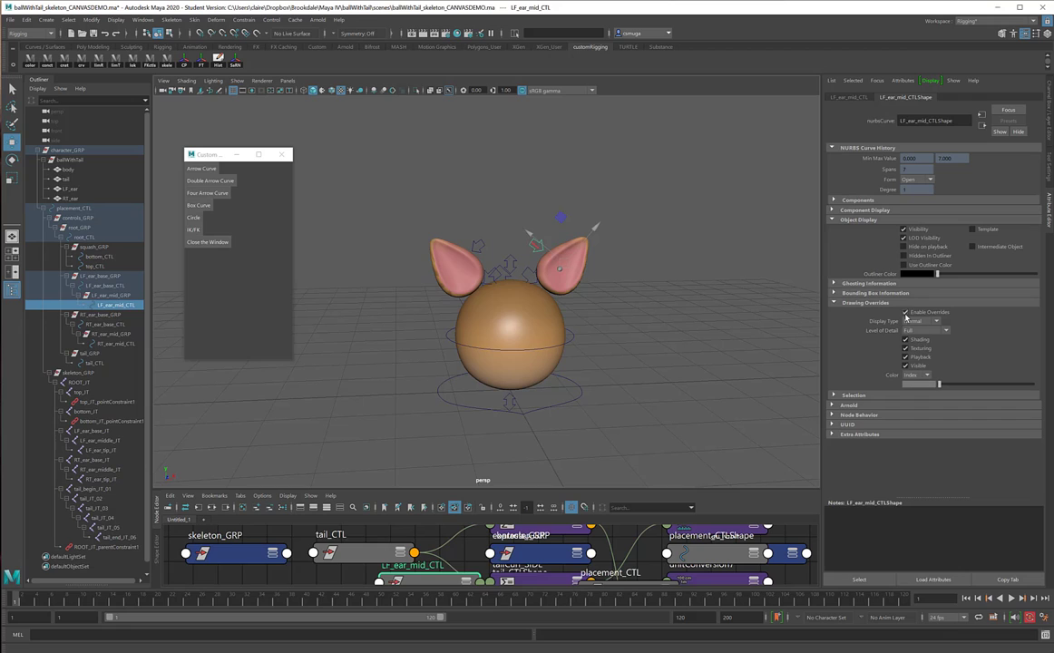
pyautogui.click(926, 375)
pyautogui.click(925, 387)
pyautogui.moveTo(940, 387); pyautogui.dragTo(967, 388)
pyautogui.moveTo(966, 386); pyautogui.dragTo(957, 387)
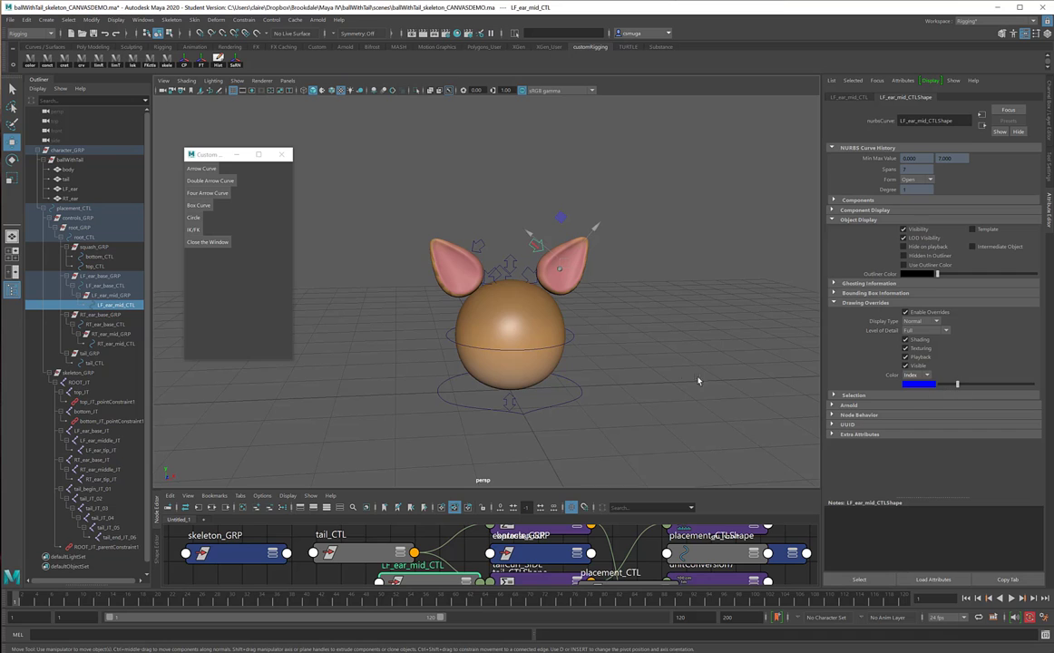
# Deselect to check the blue control and orbit to look down on the head
pyautogui.click(646, 362)
pyautogui.scroll(5, 739, 306)
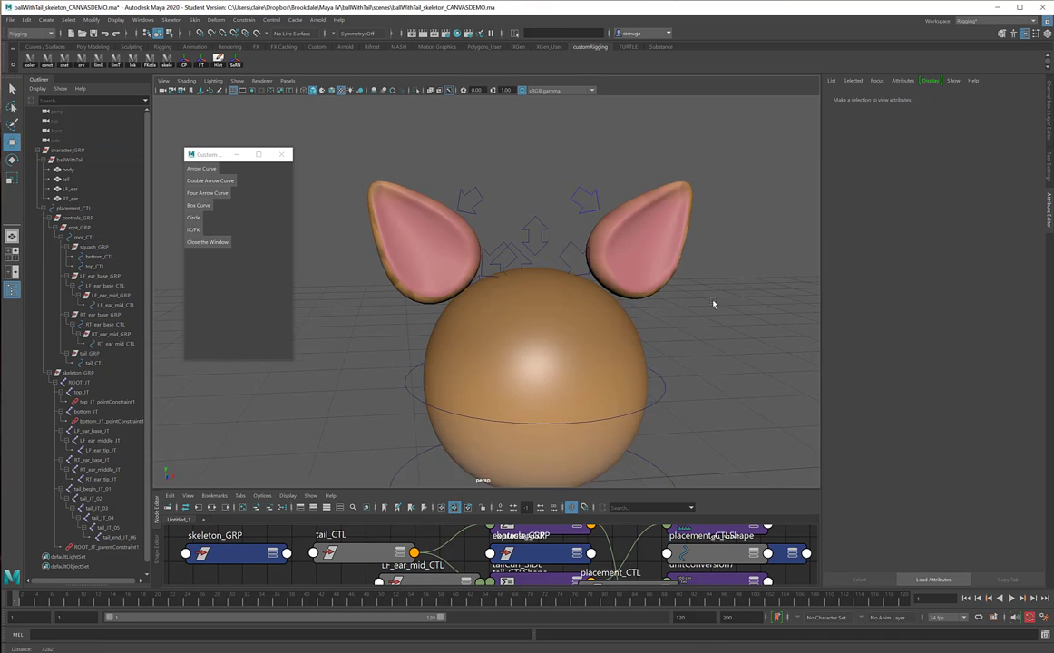
pyautogui.moveTo(739, 305)
pyautogui.keyDown('alt'); pyautogui.mouseDown()
pyautogui.moveTo(722, 298)
pyautogui.moveTo(735, 305)
pyautogui.mouseUp(); pyautogui.keyUp('alt')
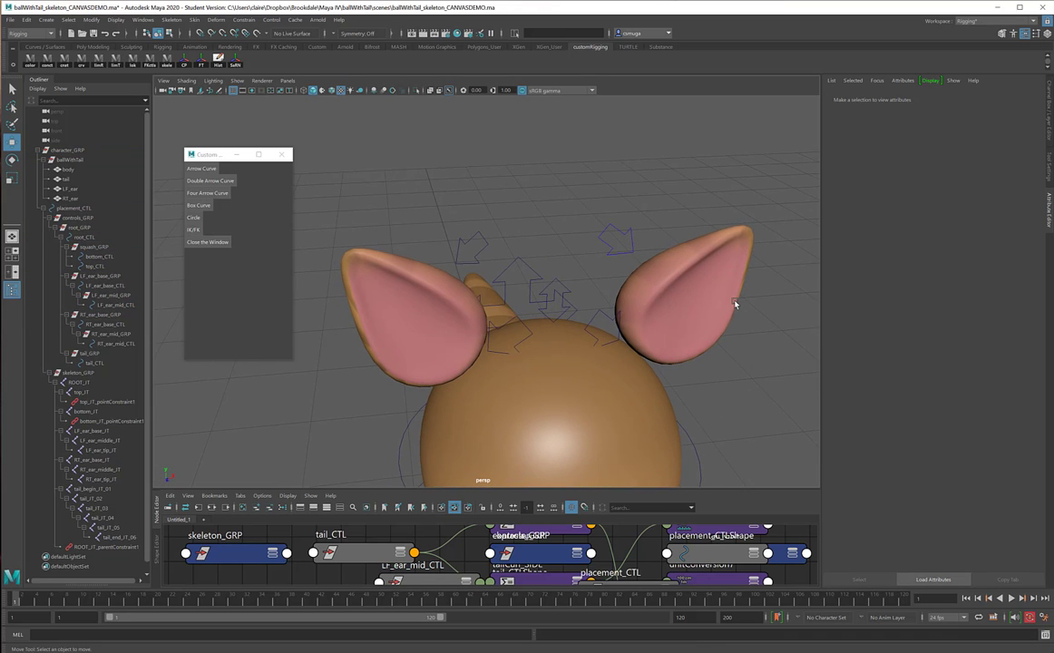
# Enable drawing overrides on LF_ear_base_CTL and colour it blue, then orbit back toward the front
pyautogui.click(604, 317)
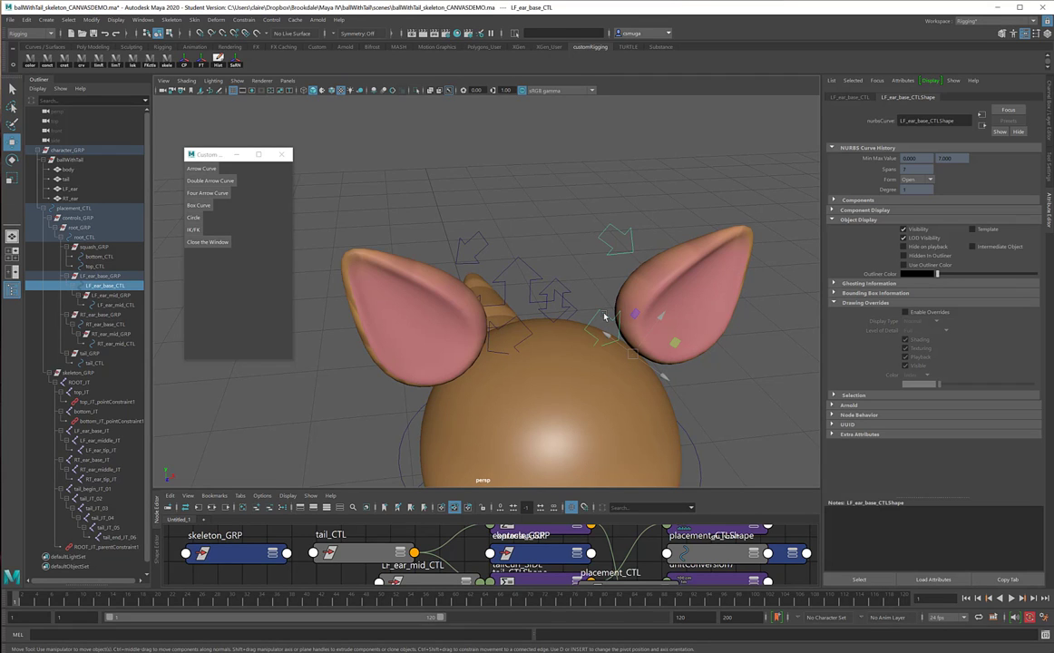
pyautogui.click(904, 313)
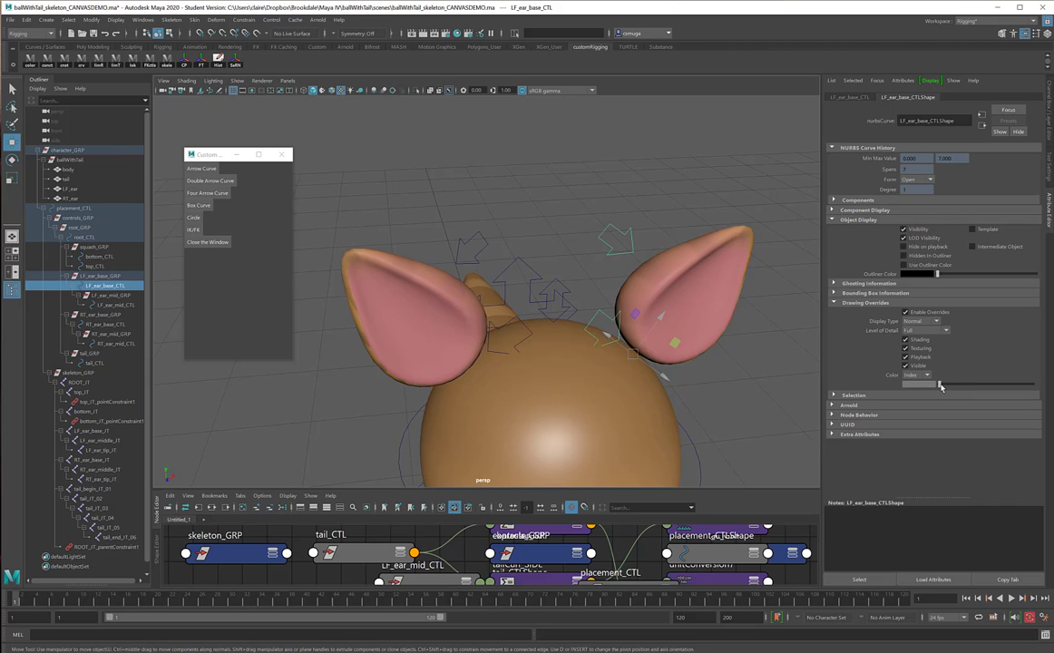
pyautogui.moveTo(941, 386)
pyautogui.mouseDown()
pyautogui.moveTo(975, 386)
pyautogui.moveTo(957, 386)
pyautogui.mouseUp()
pyautogui.click(759, 351)
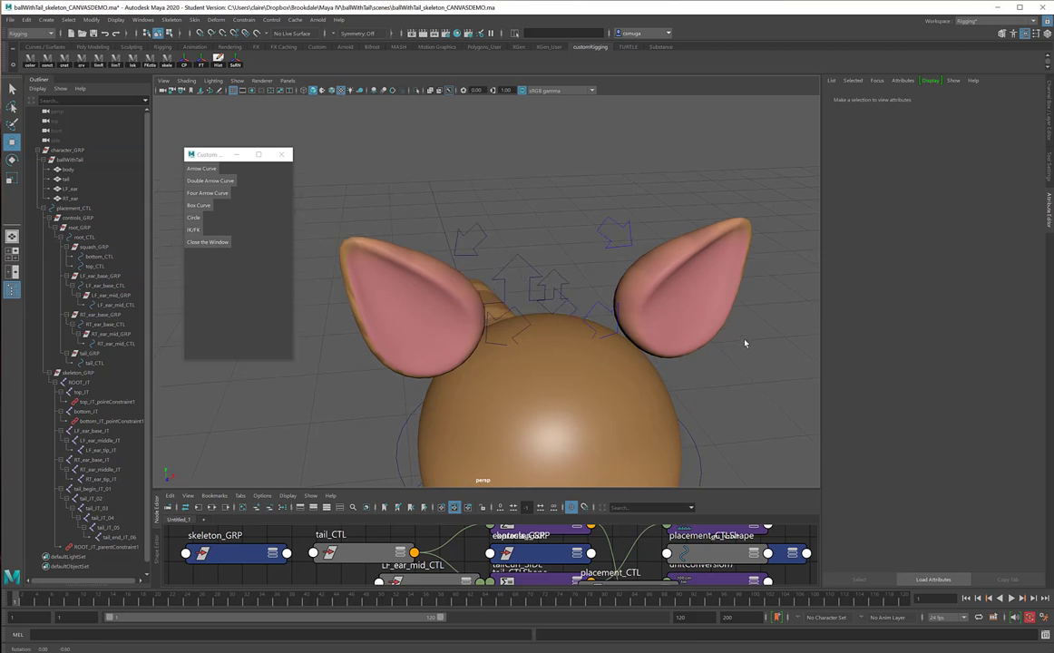
pyautogui.keyDown('alt'); pyautogui.moveTo(745, 343); pyautogui.dragTo(689, 325); pyautogui.keyUp('alt')
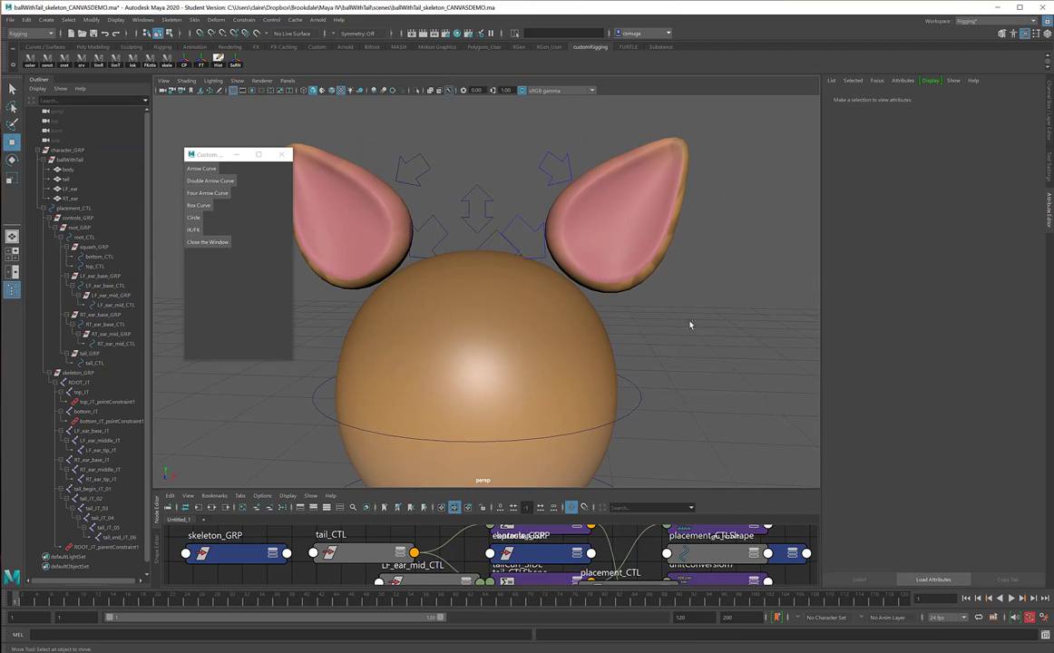
# Enable drawing overrides on RT_ear_mid_CTL and colour it red
pyautogui.click(413, 185)
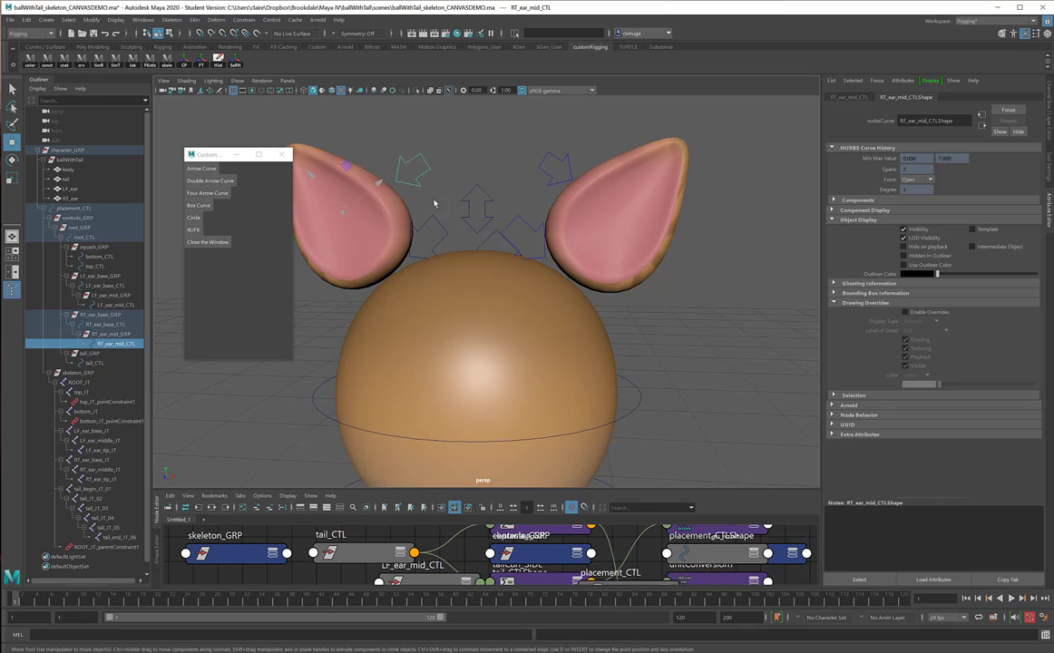
pyautogui.click(907, 313)
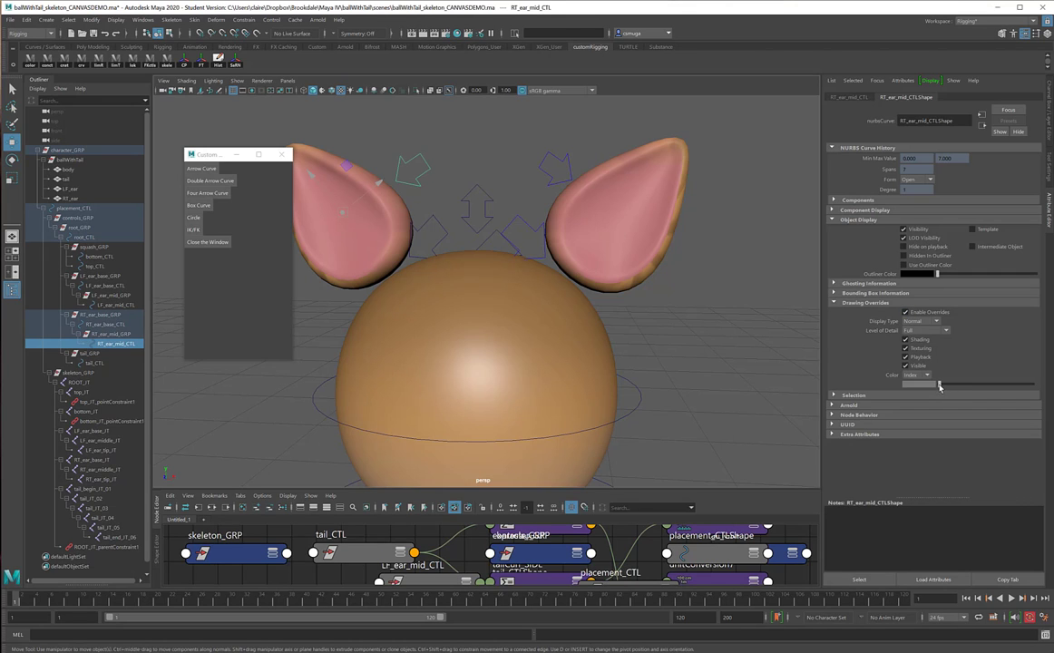
pyautogui.moveTo(939, 386); pyautogui.dragTo(977, 385)
# Enable drawing overrides on RT_ear_base_CTL, set its colour to red, and deselect
pyautogui.click(419, 233)
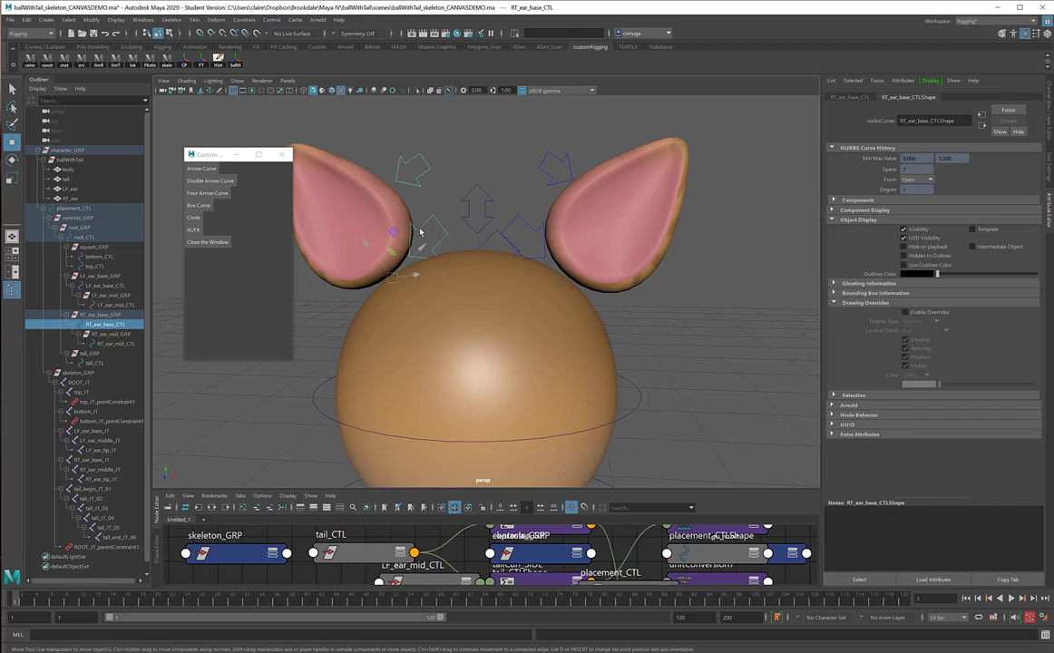
pyautogui.click(906, 313)
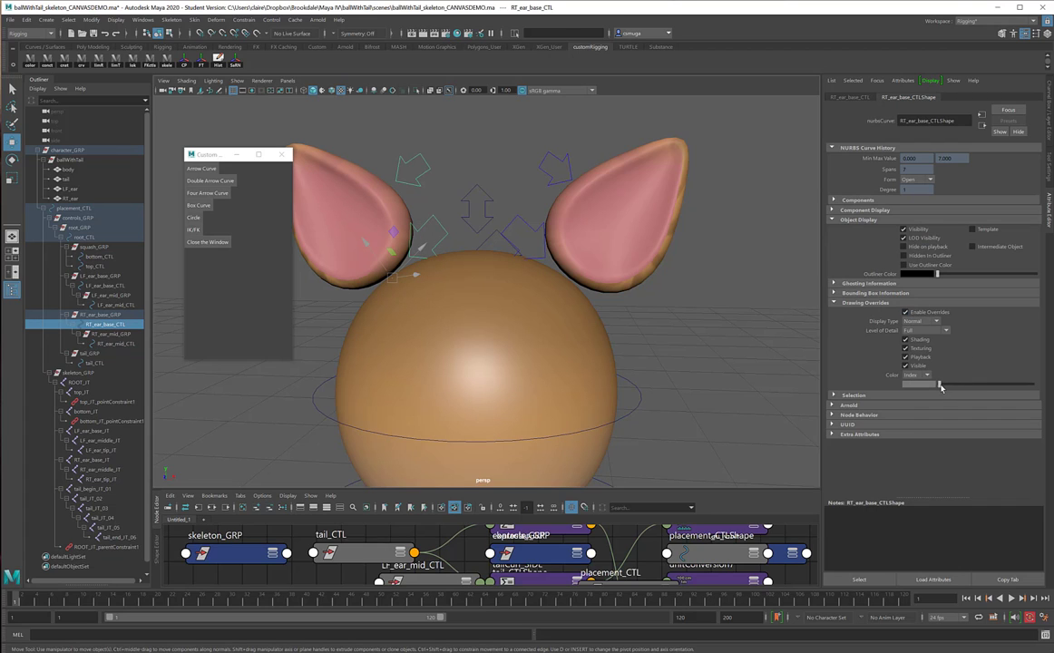
pyautogui.moveTo(940, 386); pyautogui.dragTo(978, 386)
pyautogui.click(483, 178)
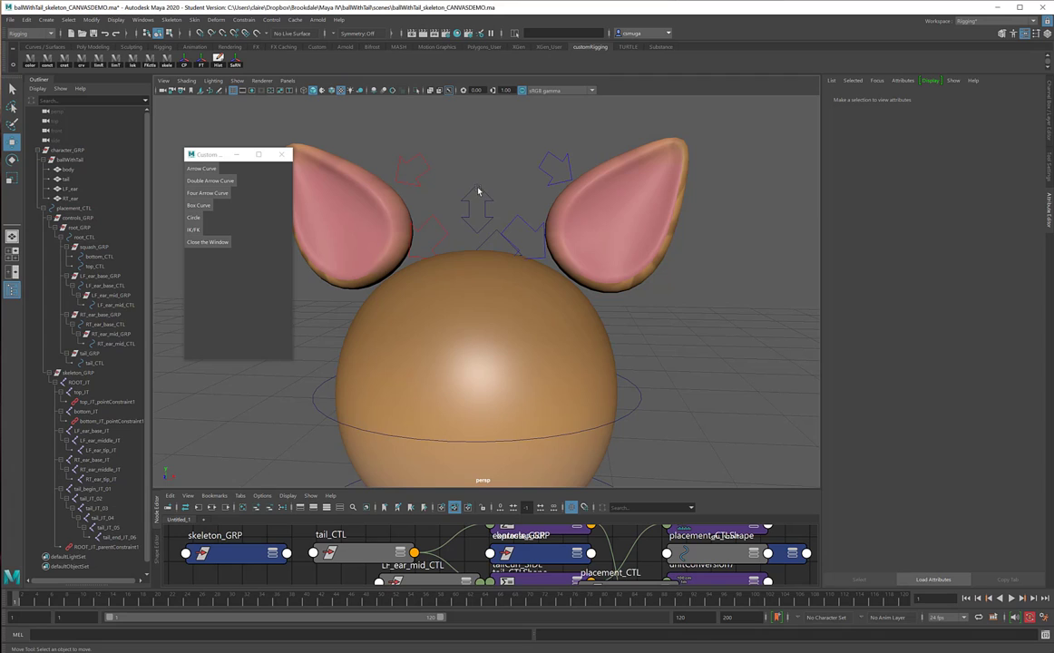
# Colour top_CTL and root_CTL yellow through drawing overrides
pyautogui.click(477, 192)
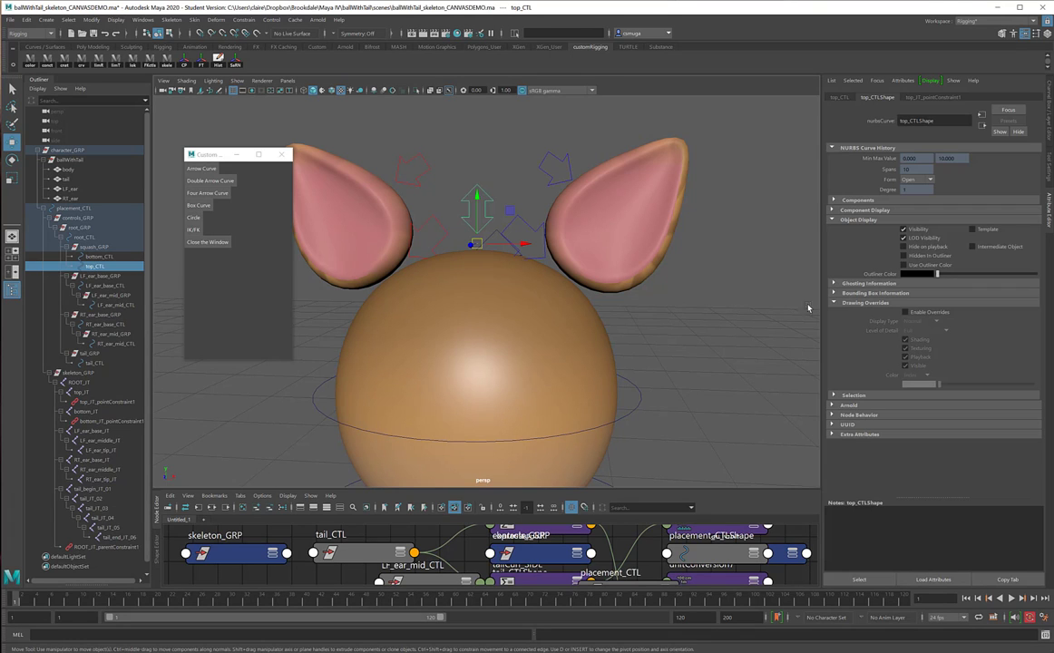
pyautogui.click(905, 313)
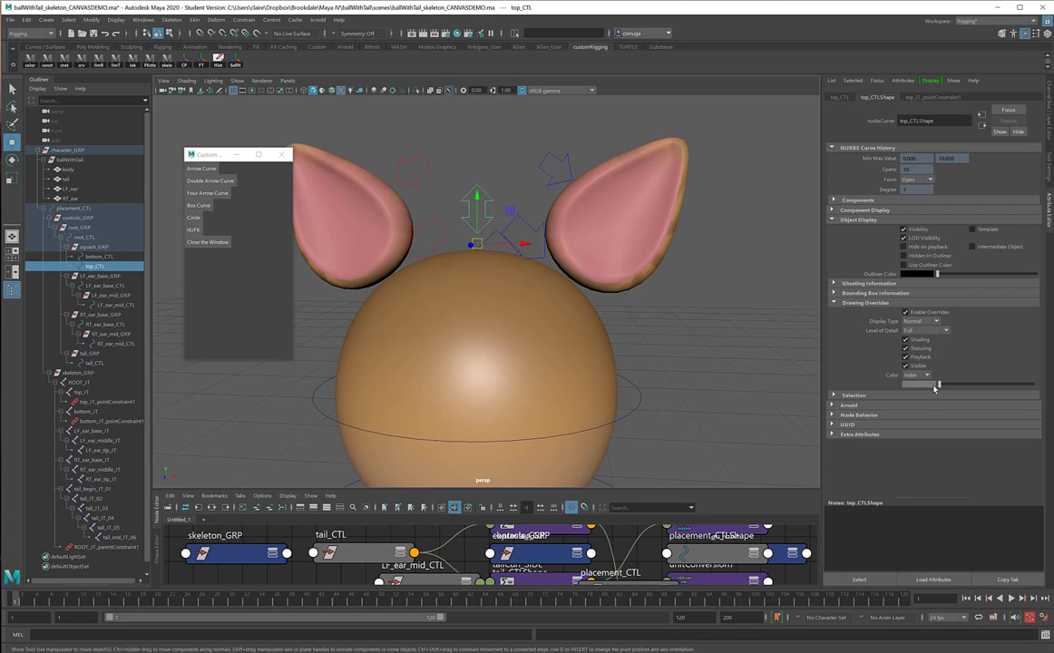
pyautogui.moveTo(940, 387); pyautogui.dragTo(992, 388)
pyautogui.click(636, 408)
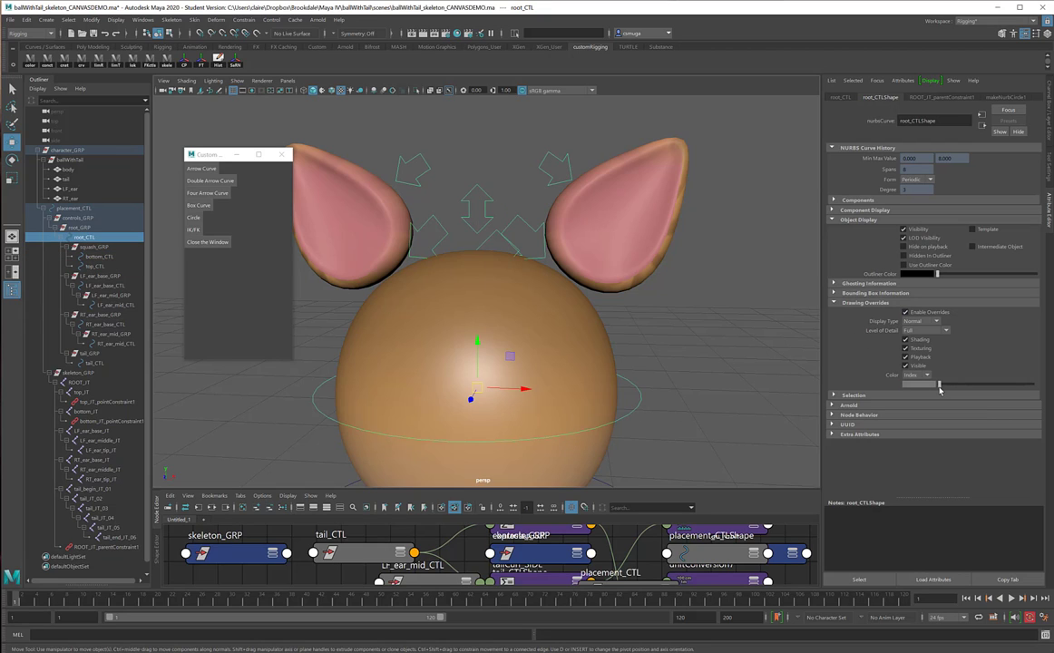
pyautogui.moveTo(939, 387); pyautogui.dragTo(991, 388)
# Enable drawing overrides on placement_CTL and bottom_CTL and colour both yellow
pyautogui.keyDown('alt'); pyautogui.moveTo(603, 392); pyautogui.dragTo(676, 299); pyautogui.keyUp('alt')
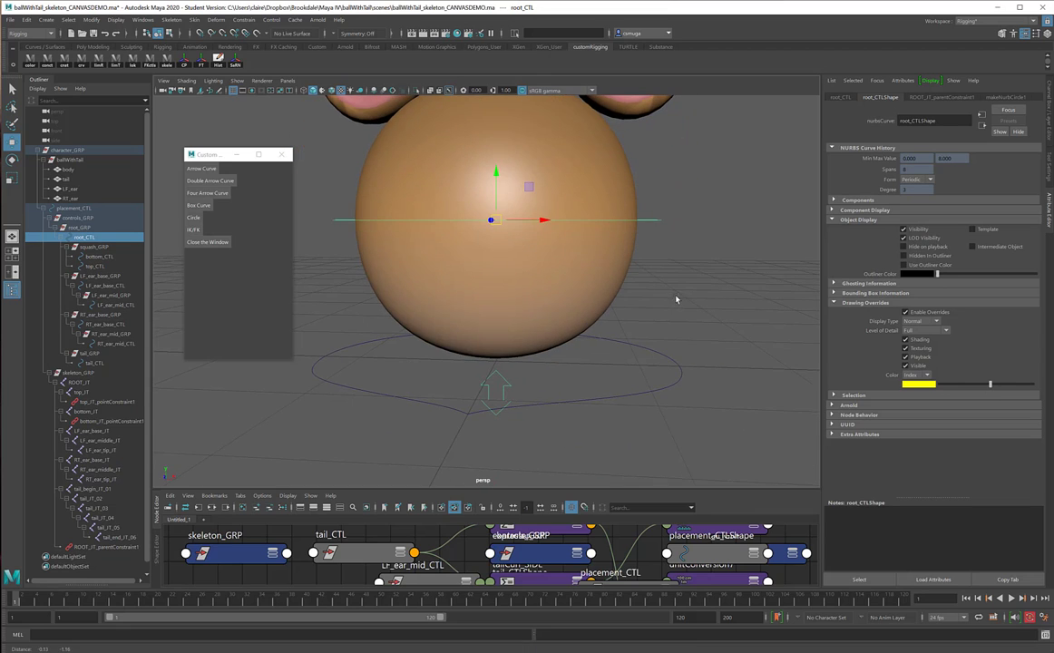
pyautogui.click(653, 352)
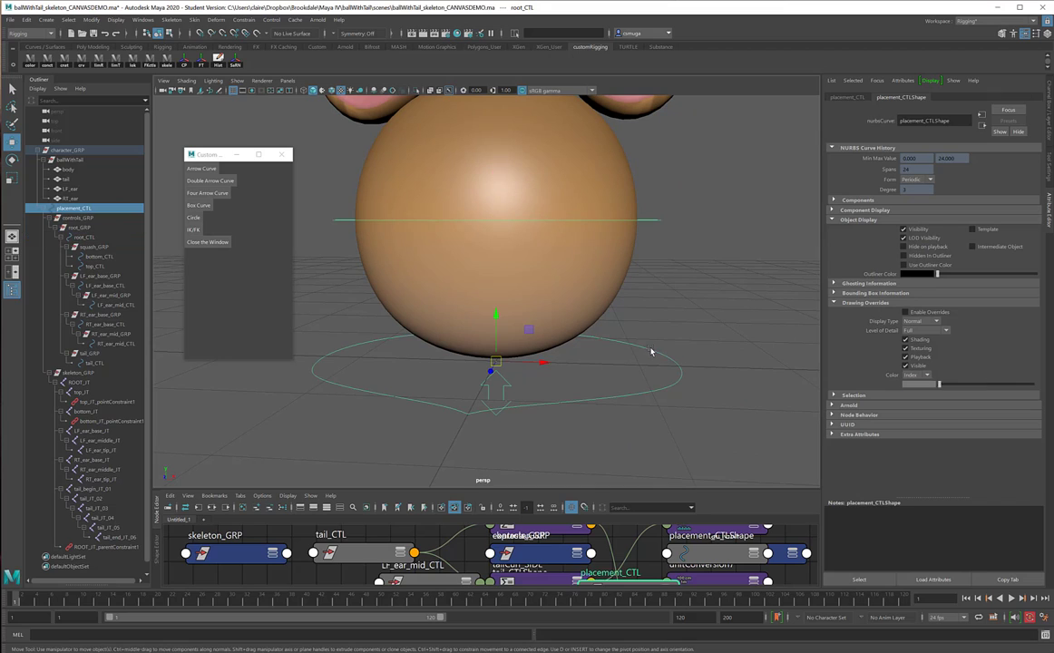
pyautogui.click(904, 312)
pyautogui.moveTo(946, 387); pyautogui.dragTo(991, 389)
pyautogui.click(562, 401)
pyautogui.moveTo(463, 352); pyautogui.dragTo(521, 412)
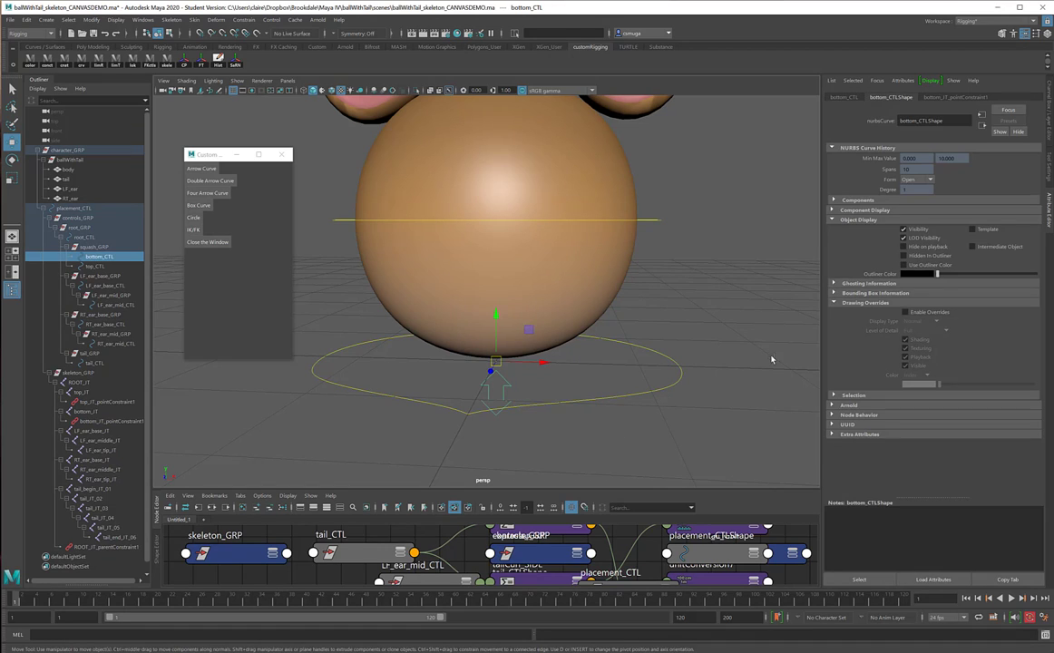
pyautogui.click(907, 313)
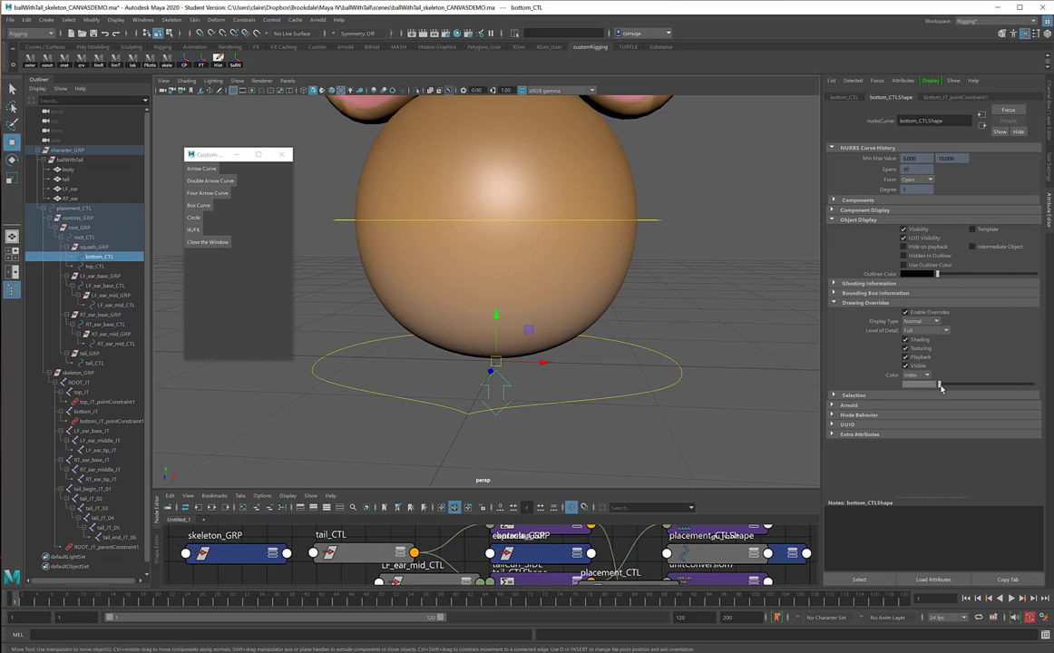
pyautogui.moveTo(938, 385); pyautogui.dragTo(990, 387)
# Enable drawing overrides on tail_CTL with a green colour, then zoom out to the whole character
pyautogui.keyDown('alt'); pyautogui.moveTo(736, 310); pyautogui.dragTo(432, 160); pyautogui.keyUp('alt')
pyautogui.click(424, 154)
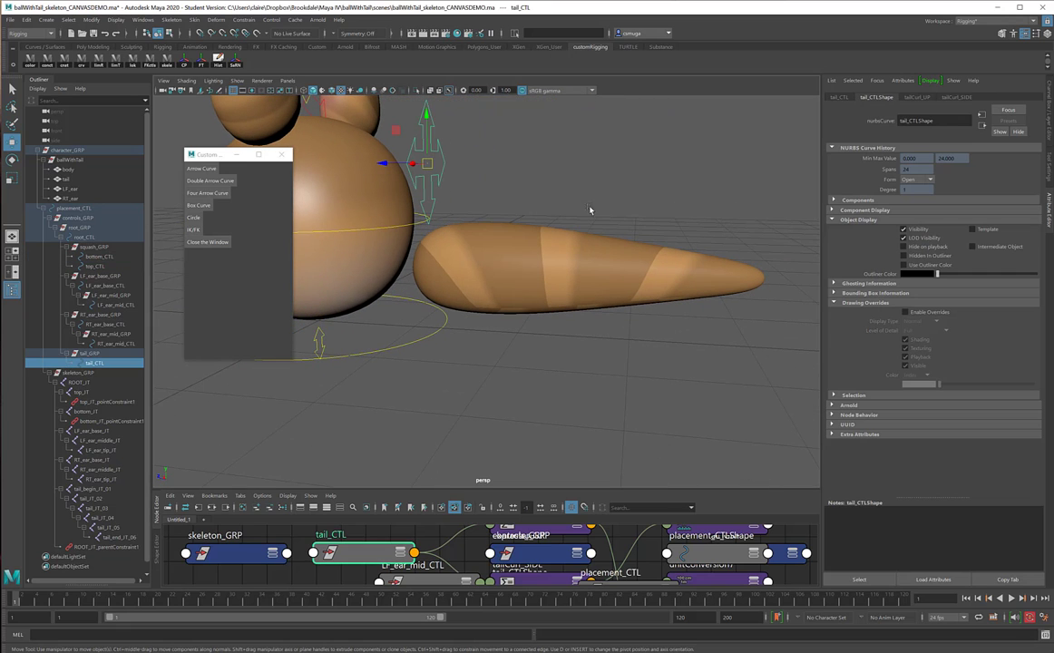
pyautogui.click(906, 313)
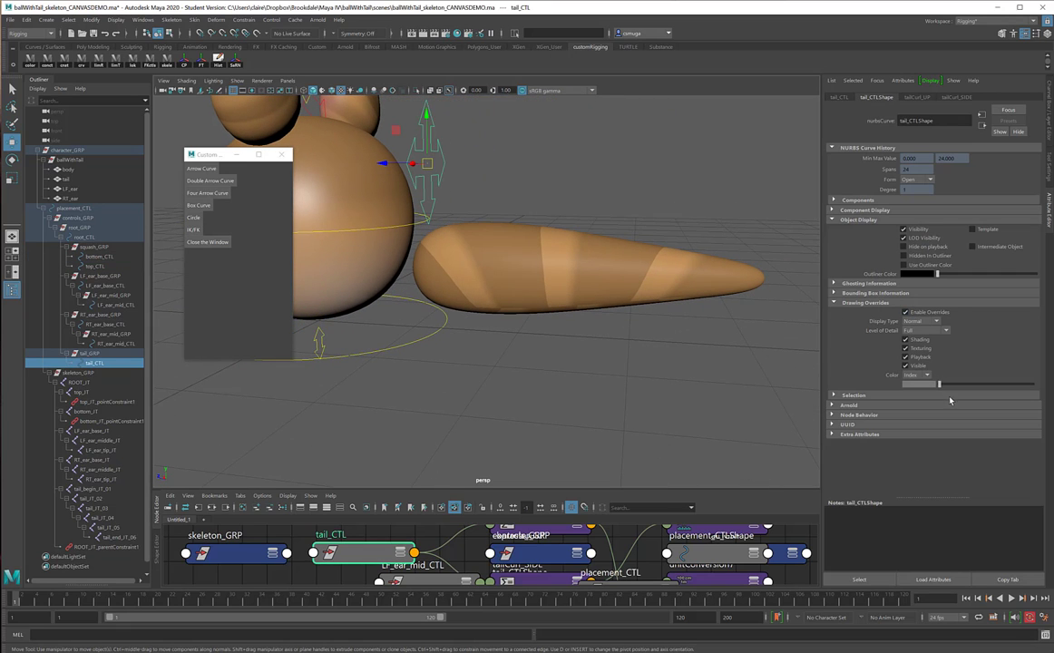
pyautogui.moveTo(943, 387); pyautogui.dragTo(991, 390)
pyautogui.click(530, 377)
pyautogui.keyDown('alt'); pyautogui.moveTo(527, 376); pyautogui.dragTo(353, 325, button='right'); pyautogui.keyUp('alt')
pyautogui.keyDown('alt'); pyautogui.moveTo(353, 324); pyautogui.dragTo(440, 327); pyautogui.keyUp('alt')
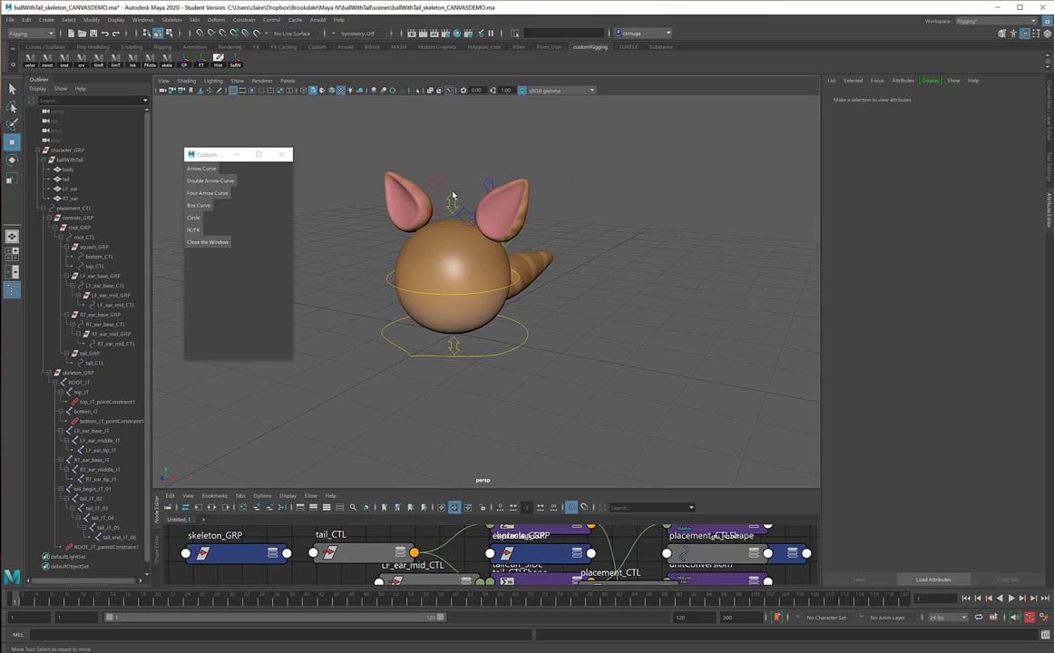
pyautogui.click(451, 196)
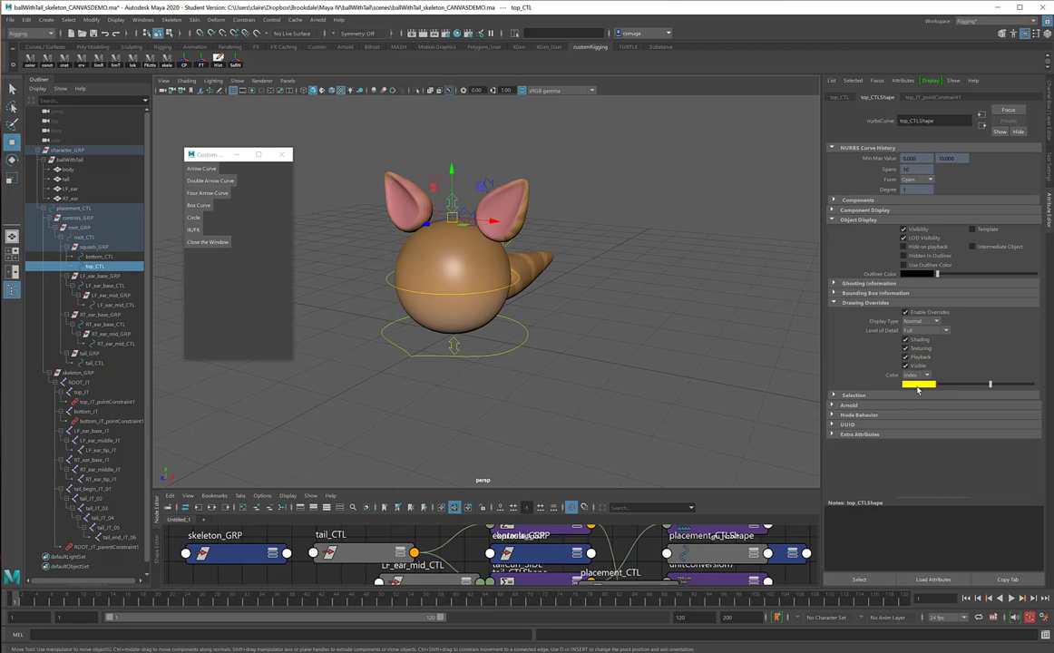
pyautogui.click(636, 261)
pyautogui.moveTo(637, 261)
pyautogui.keyDown('alt'); pyautogui.mouseDown()
pyautogui.moveTo(631, 250)
pyautogui.moveTo(745, 252)
pyautogui.moveTo(633, 251)
pyautogui.mouseUp(); pyautogui.keyUp('alt')
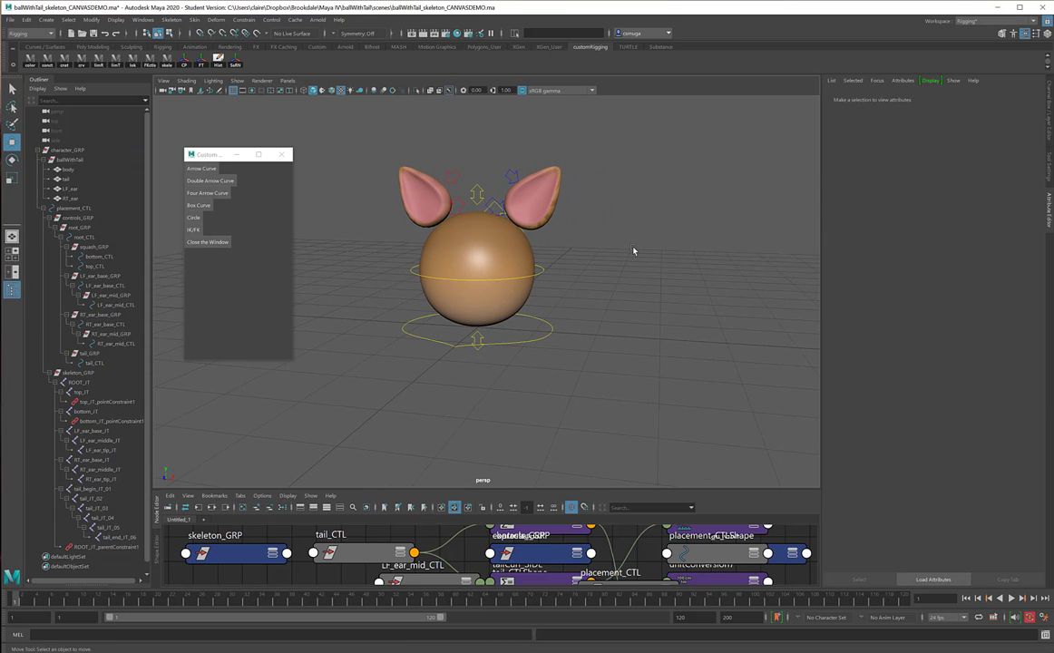